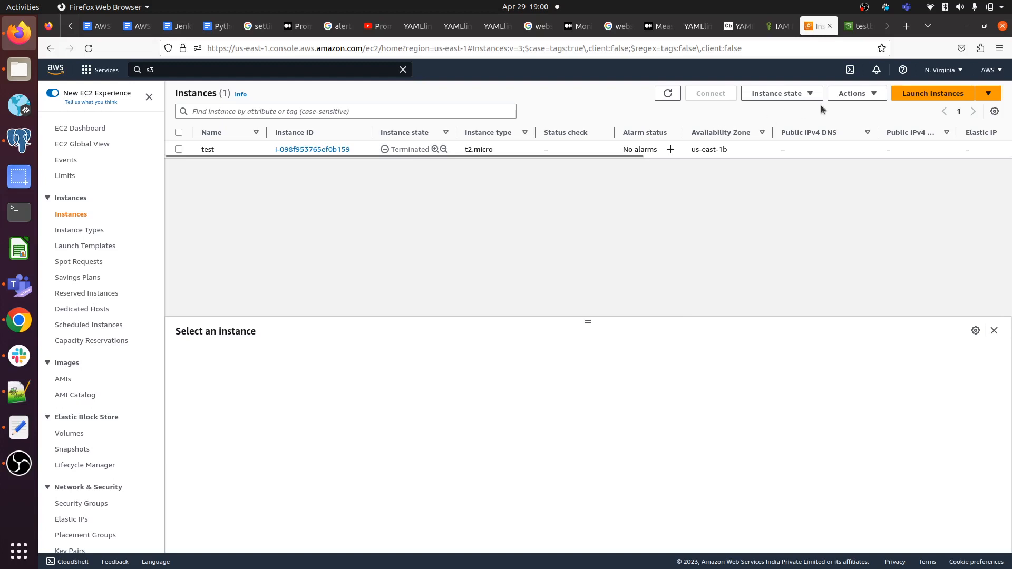
Step: Start launching a new EC2 instance named Test and choose the Ubuntu image
left_click(908, 96)
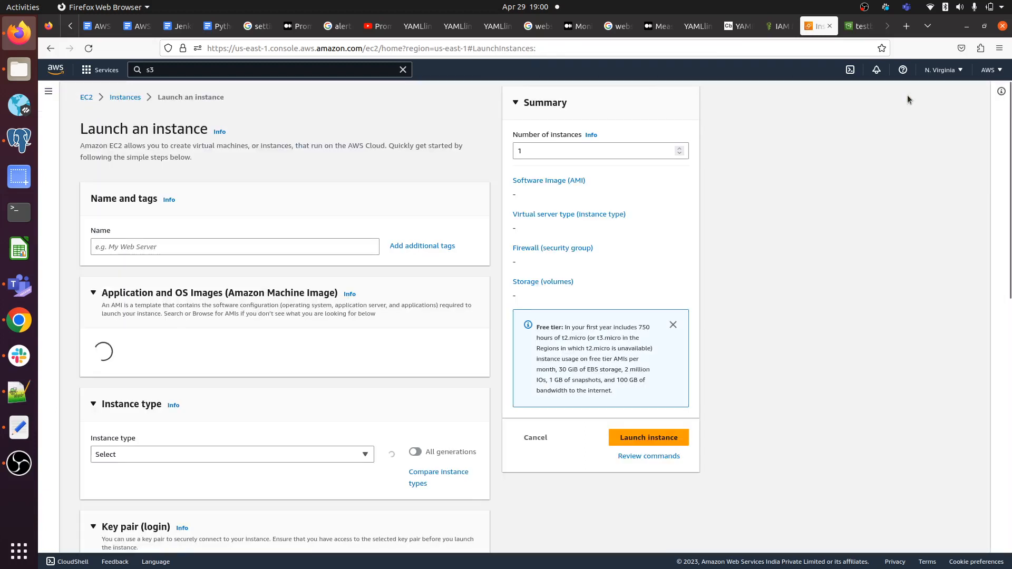
left_click(261, 247)
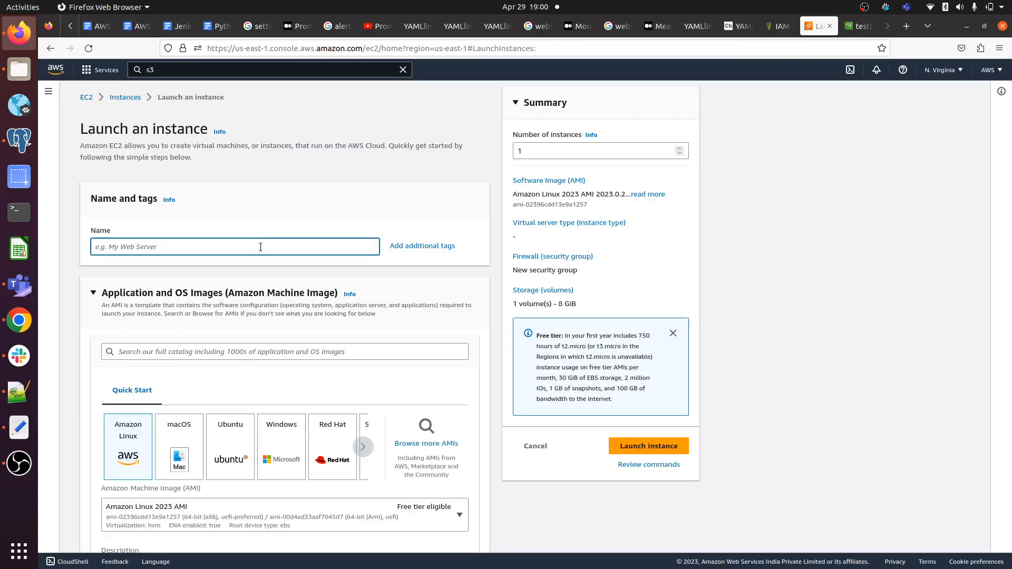
type("Test")
scroll(261, 246, "down", 5)
left_click(237, 161)
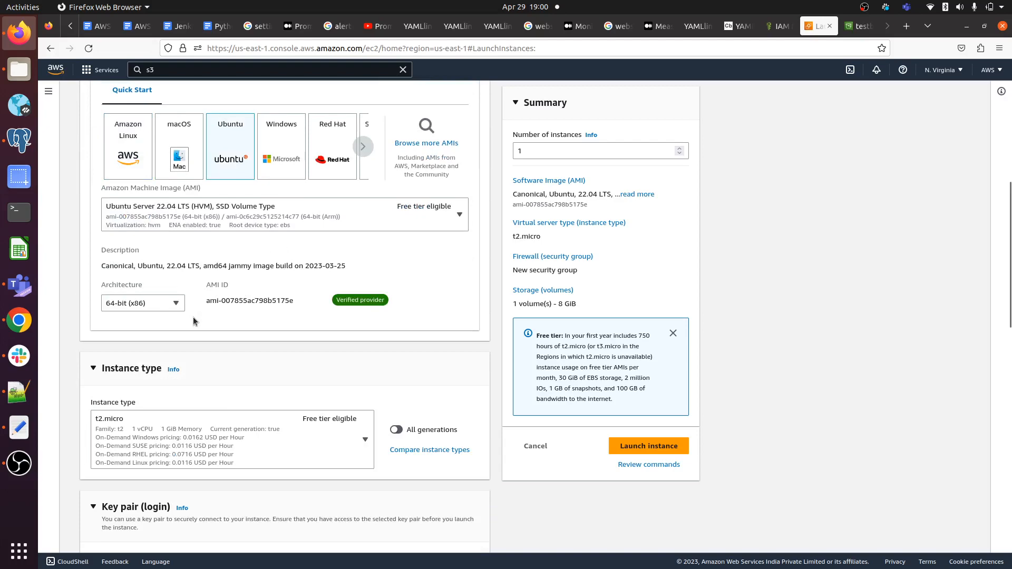
Step: Assign the existing Test key pair to the instance and launch it with the default network and storage settings
scroll(193, 317, "down", 4)
left_click(193, 332)
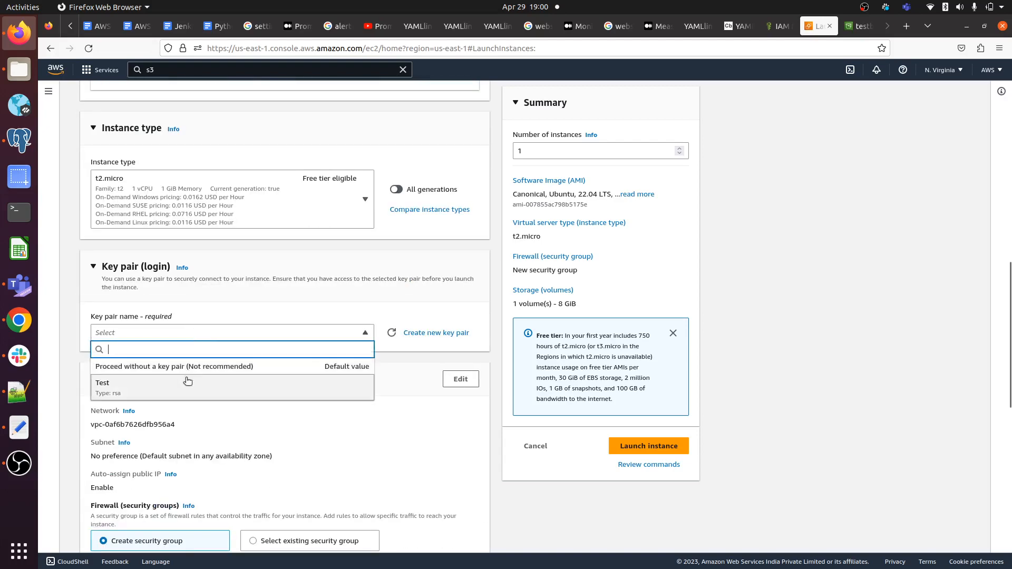
left_click(188, 382)
scroll(187, 380, "down", 7)
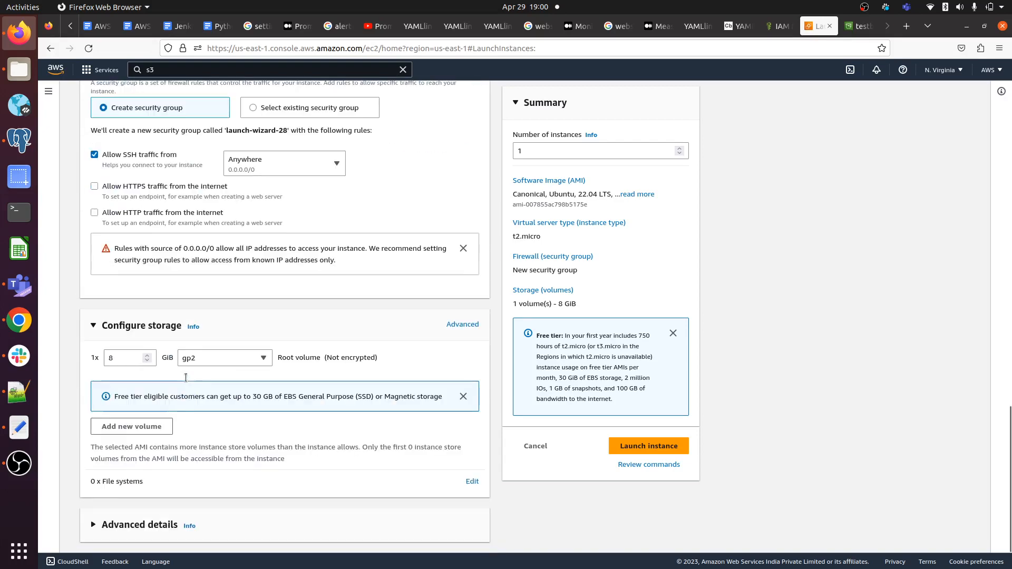
left_click(649, 446)
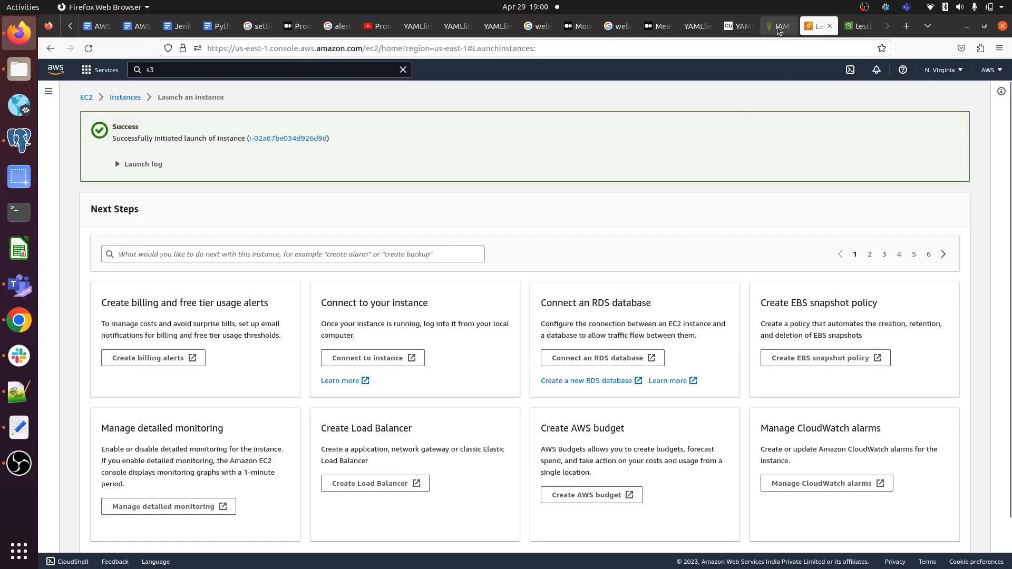
Step: Go to the IAM roles list and start creating a new role
left_click(778, 27)
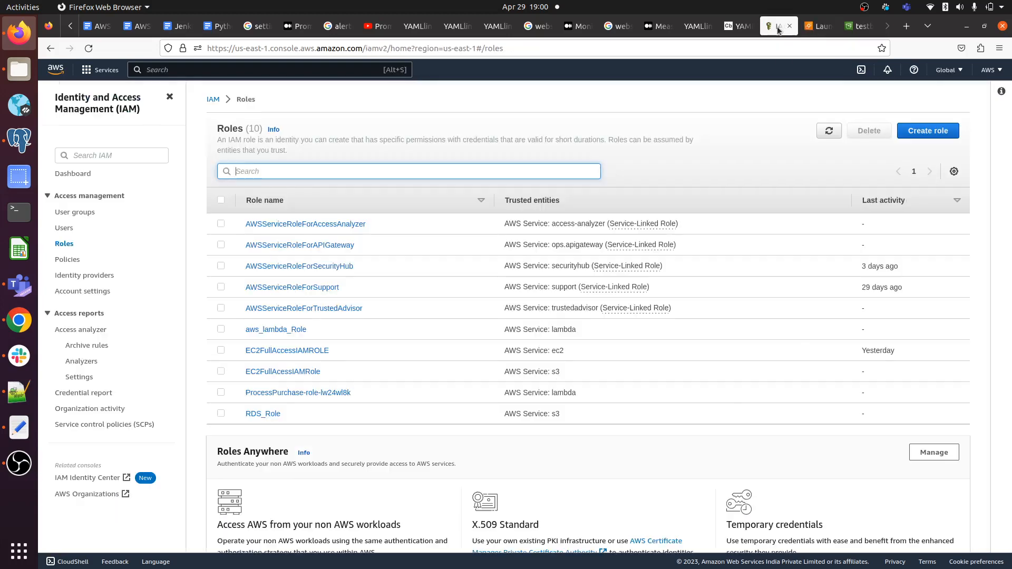
left_click(67, 247)
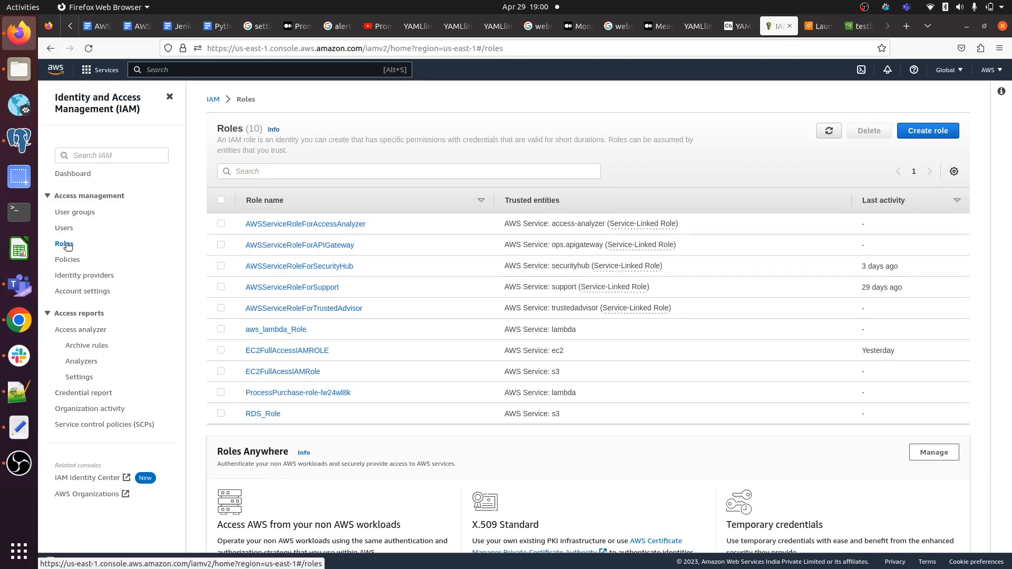
left_click(928, 132)
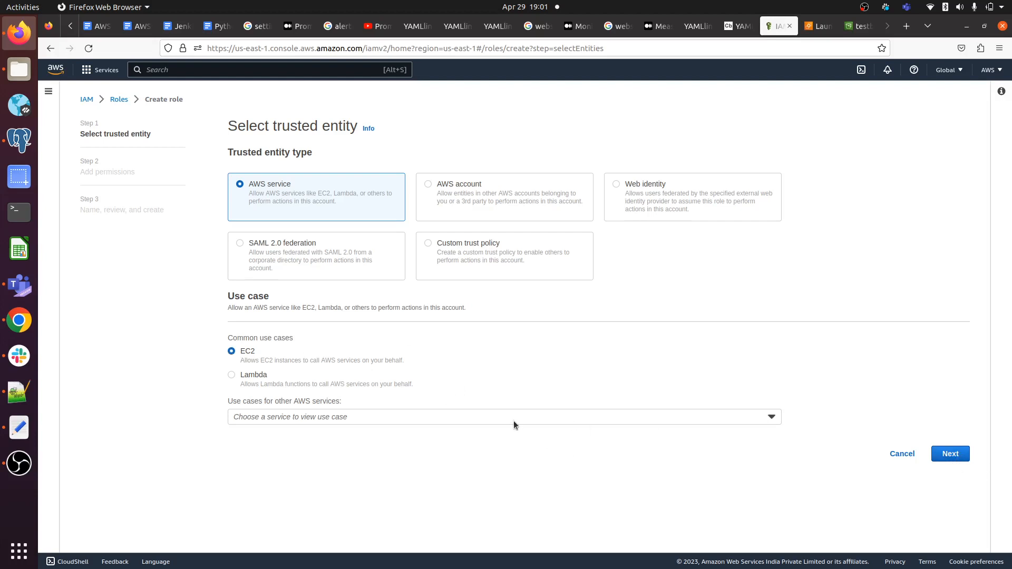
left_click(462, 419)
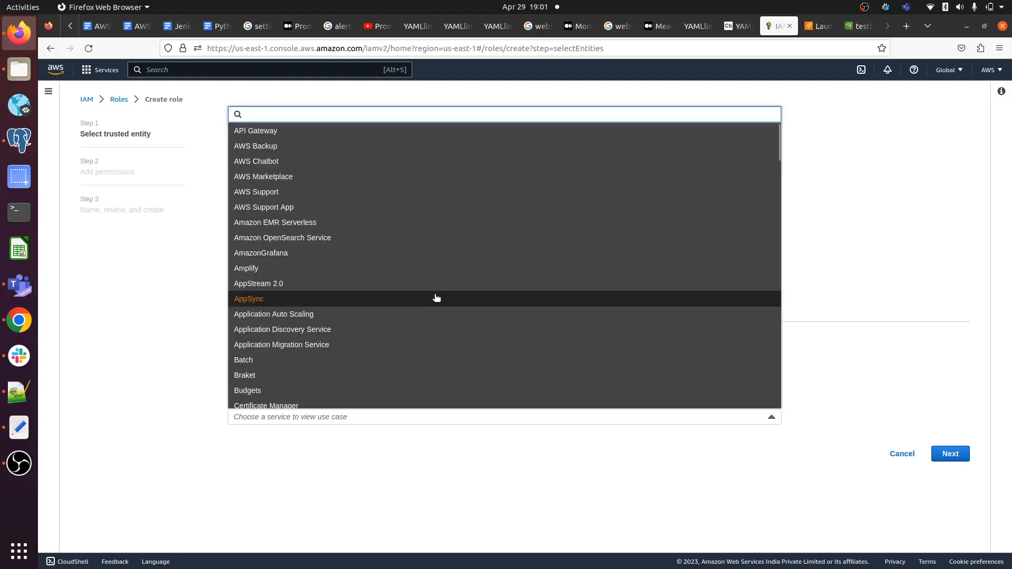
type("s3")
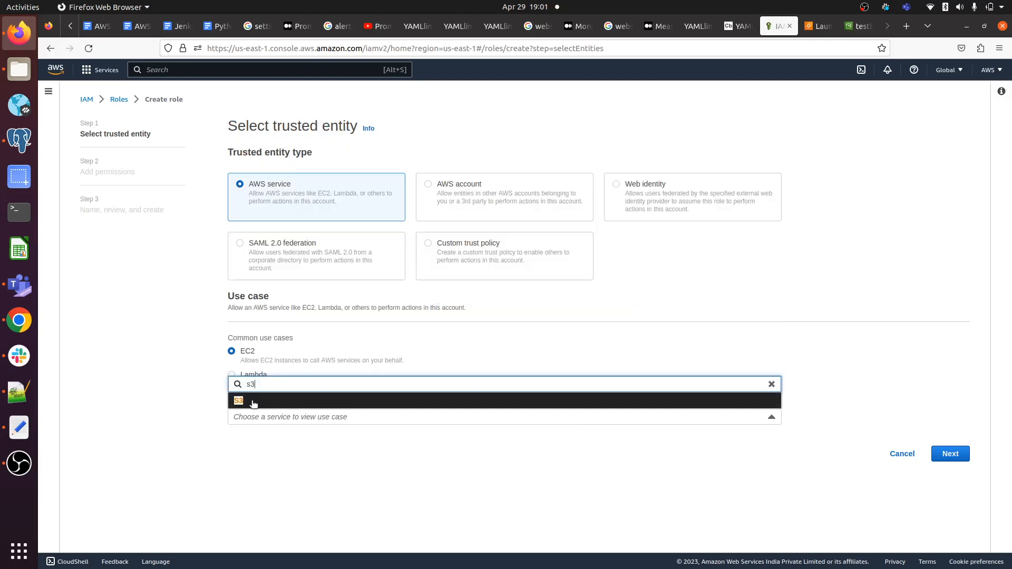
left_click(734, 477)
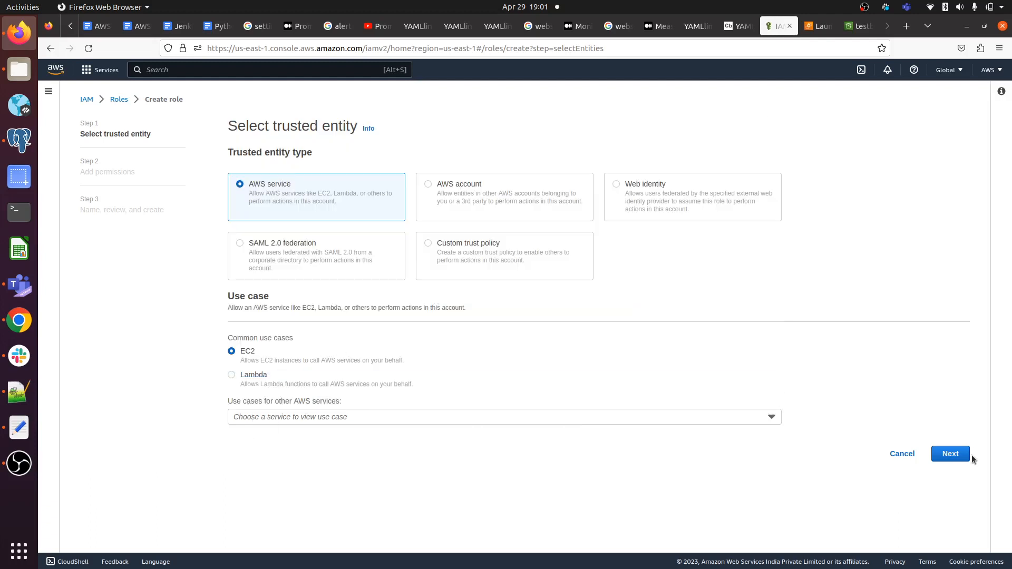
Step: Keep AWS service with the EC2 use case as trusted entity and attach the AmazonS3FullAccess policy to the role
left_click(955, 453)
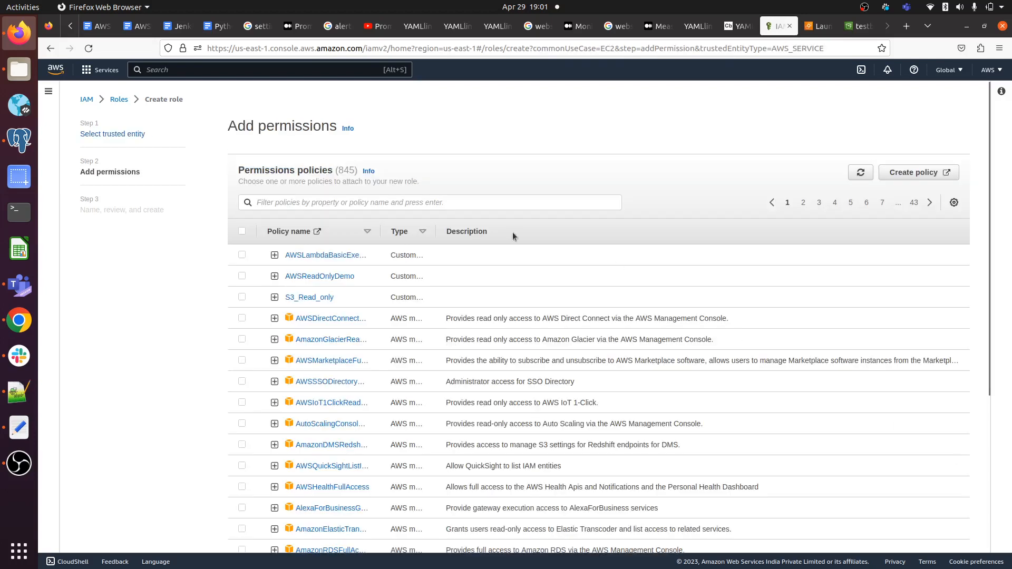
left_click(303, 207)
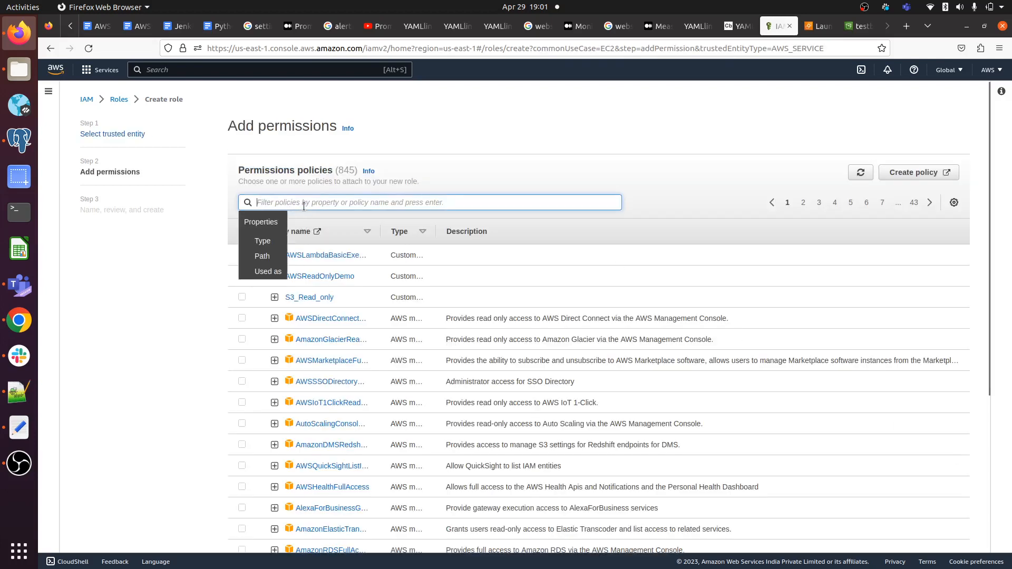
type("s3")
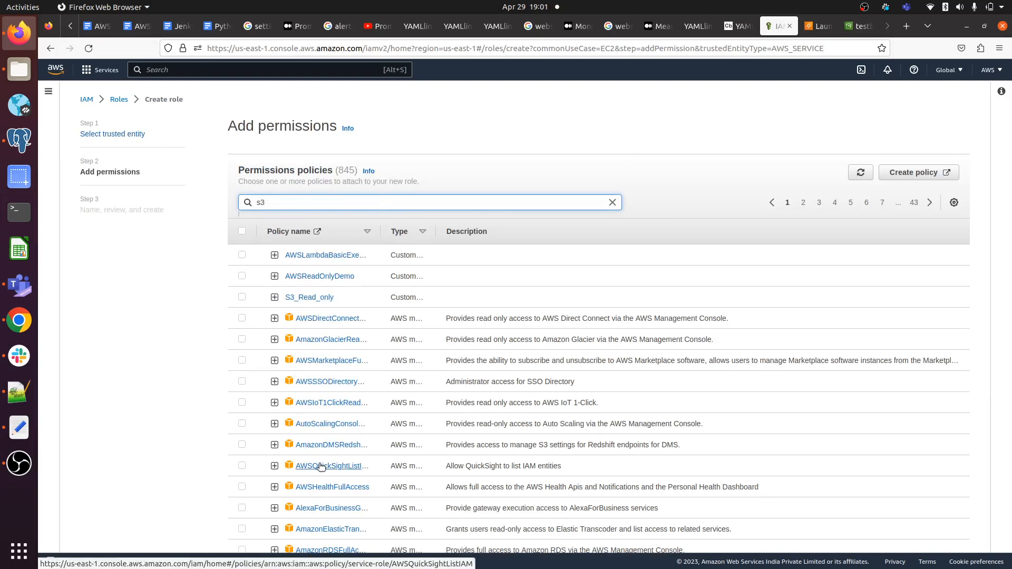
scroll(320, 465, "down", 2)
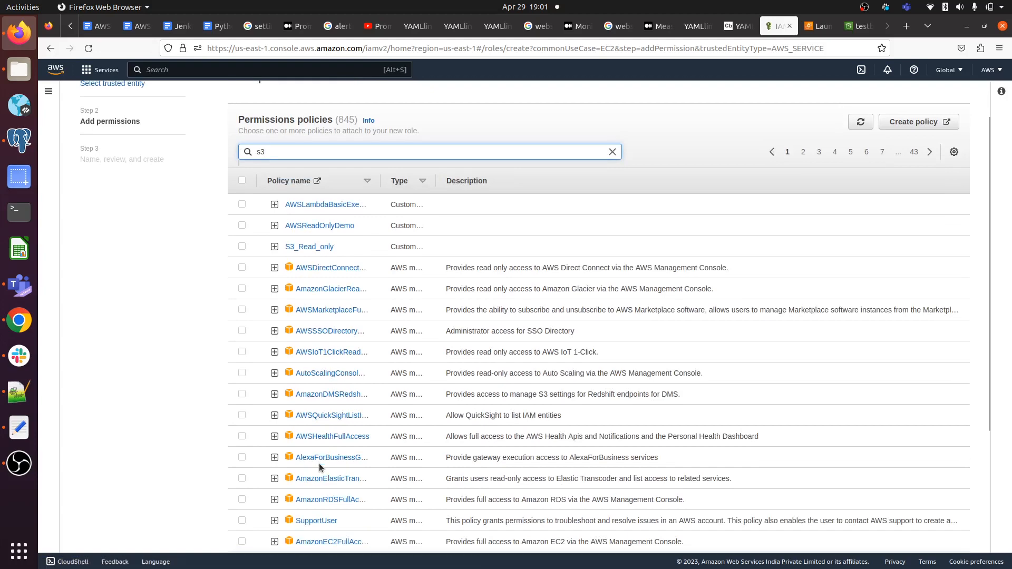
key("Return")
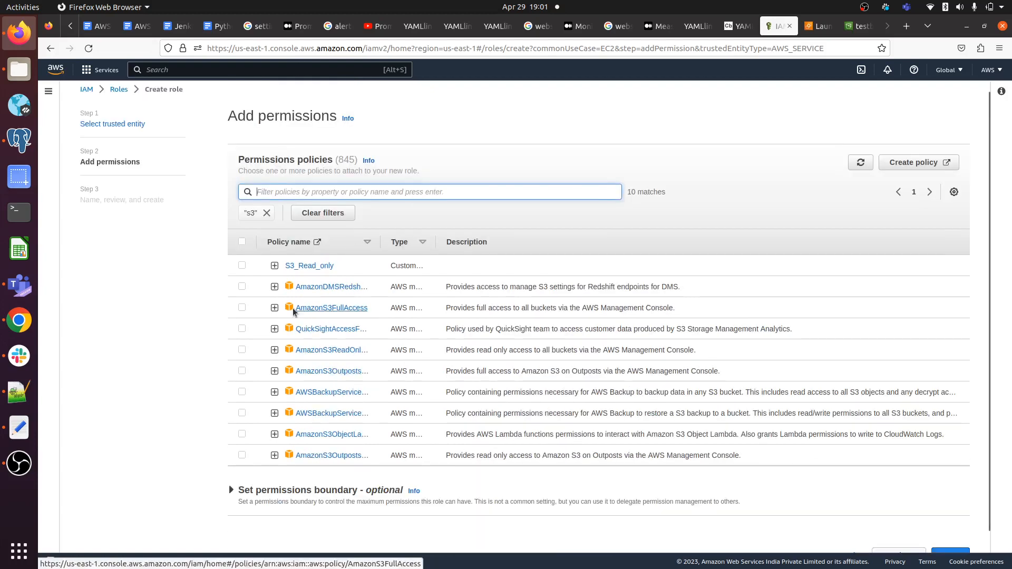
left_click(241, 308)
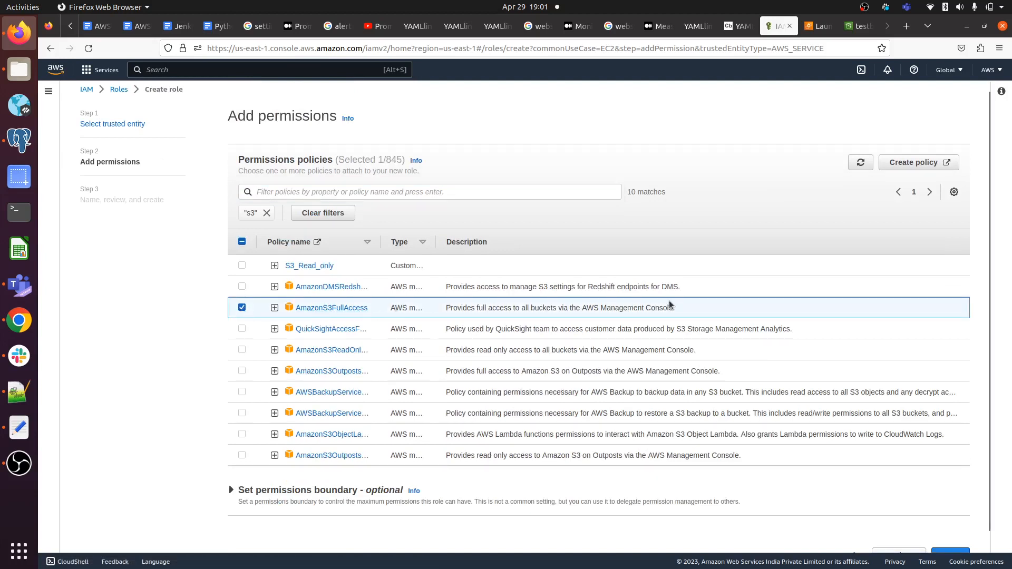
scroll(671, 306, "down", 1)
left_click(951, 535)
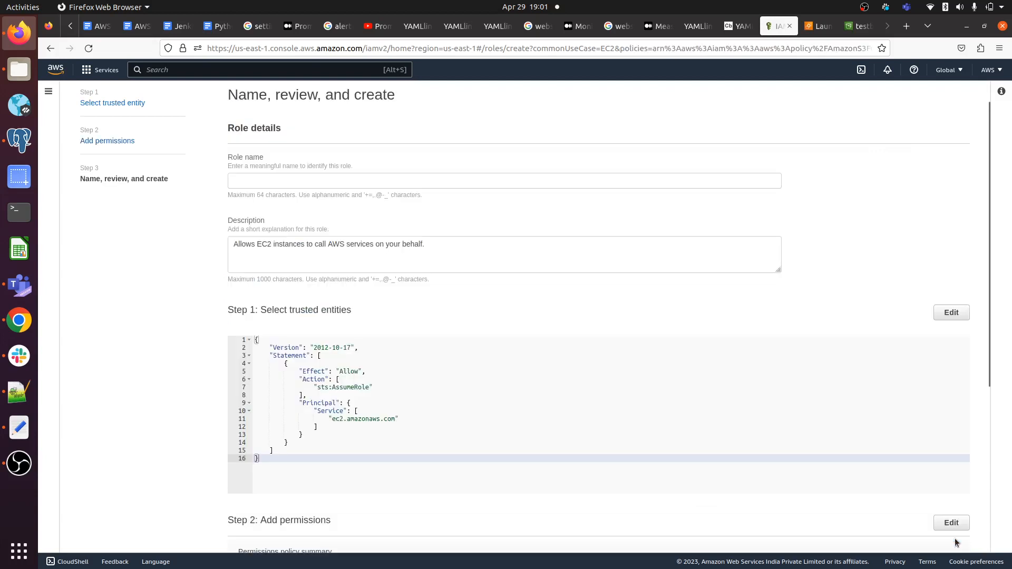
Step: Name the role DemoRoleForS3, review its trust policy and permissions, and create it
left_click(364, 181)
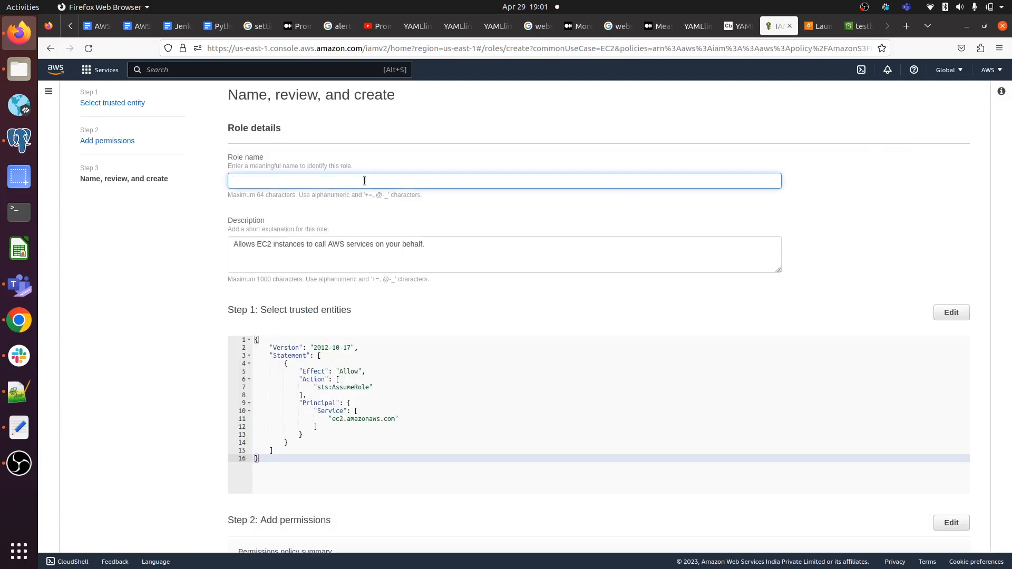
type("DemoRoleForS3")
scroll(365, 181, "down", 5)
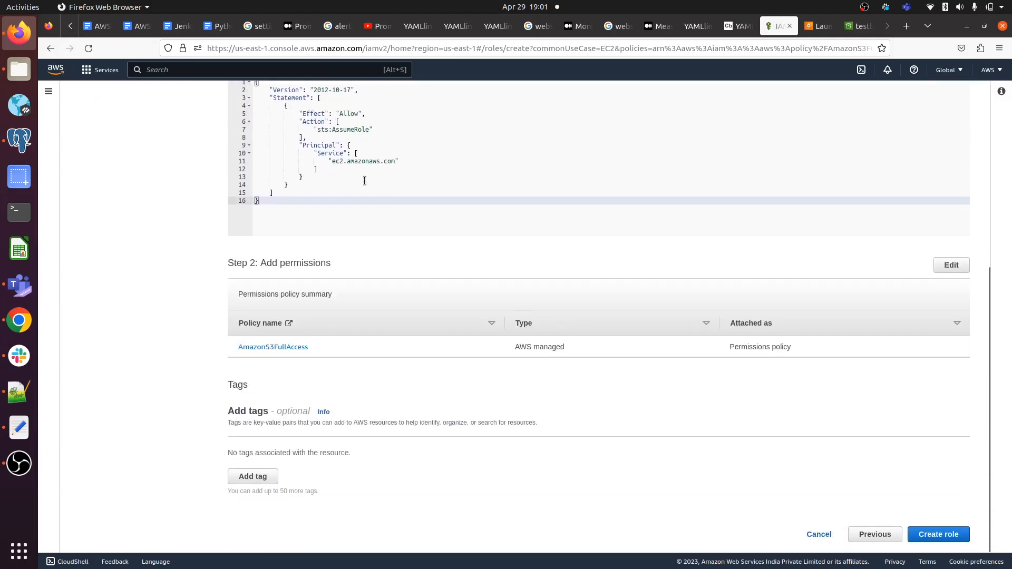
scroll(364, 181, "up", 2)
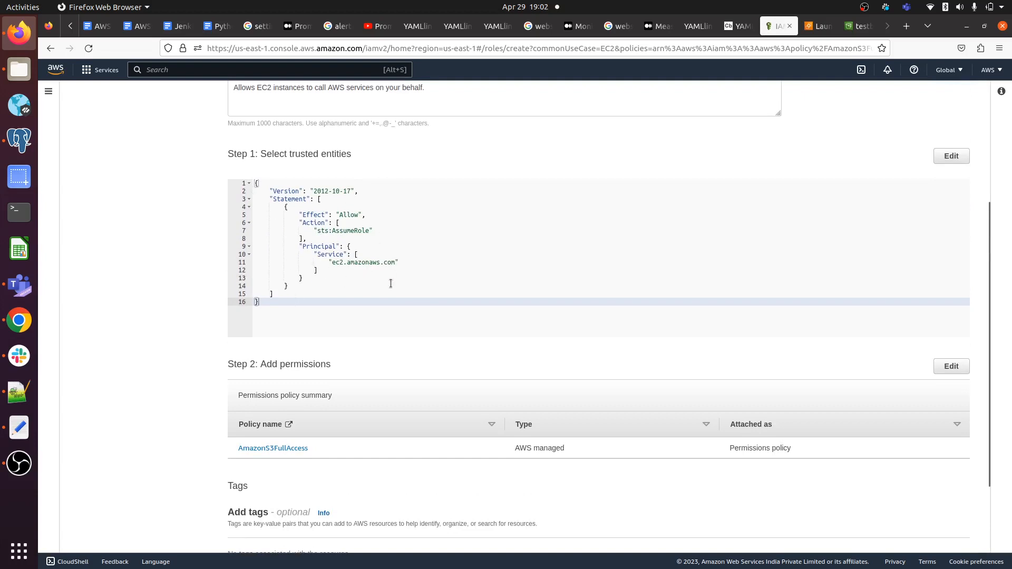
scroll(390, 284, "down", 3)
left_click(938, 534)
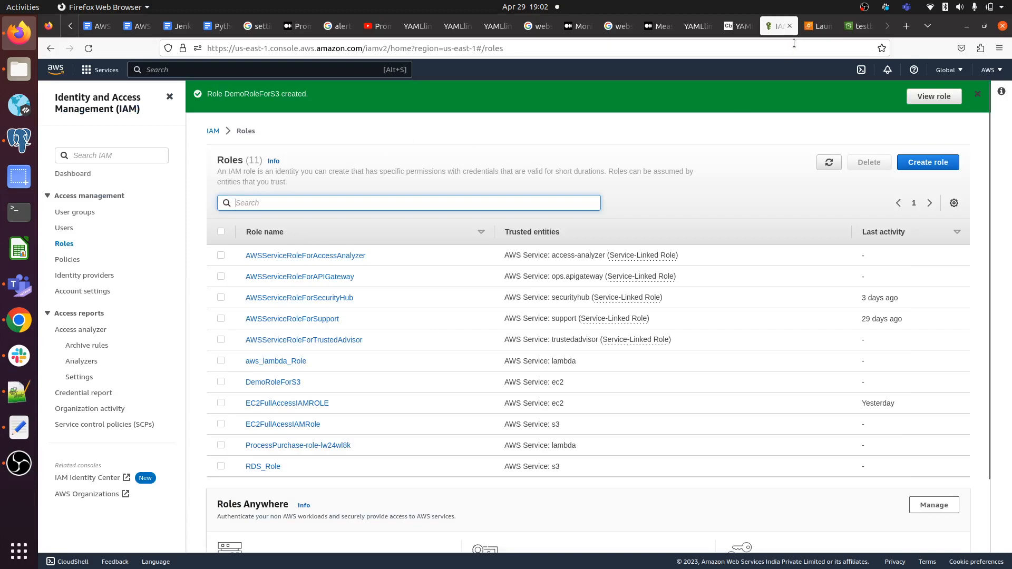
Step: Return to the EC2 console and open the summary page of the newly launched Test instance
left_click(820, 26)
scroll(277, 268, "down", 1)
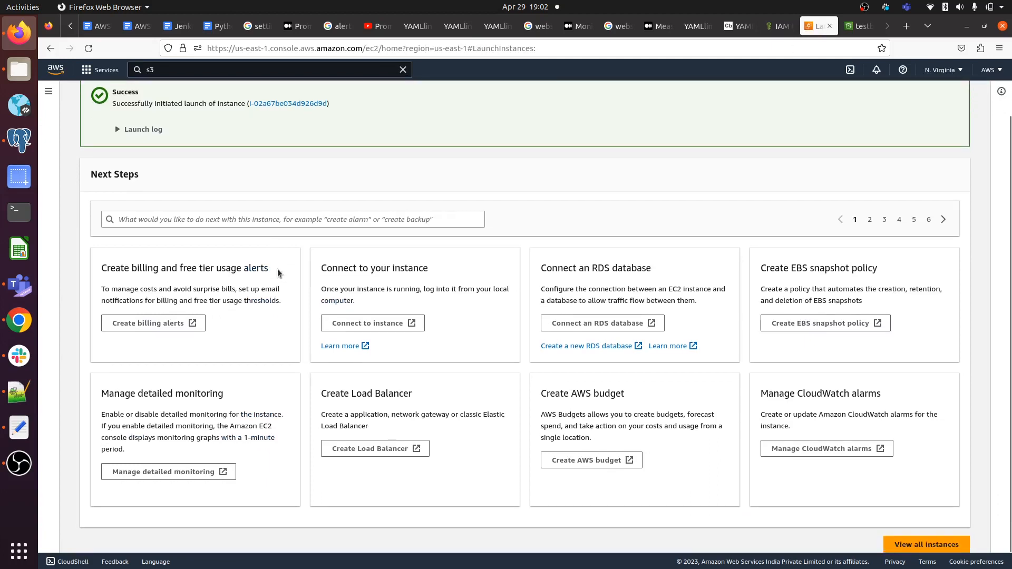
scroll(278, 272, "up", 1)
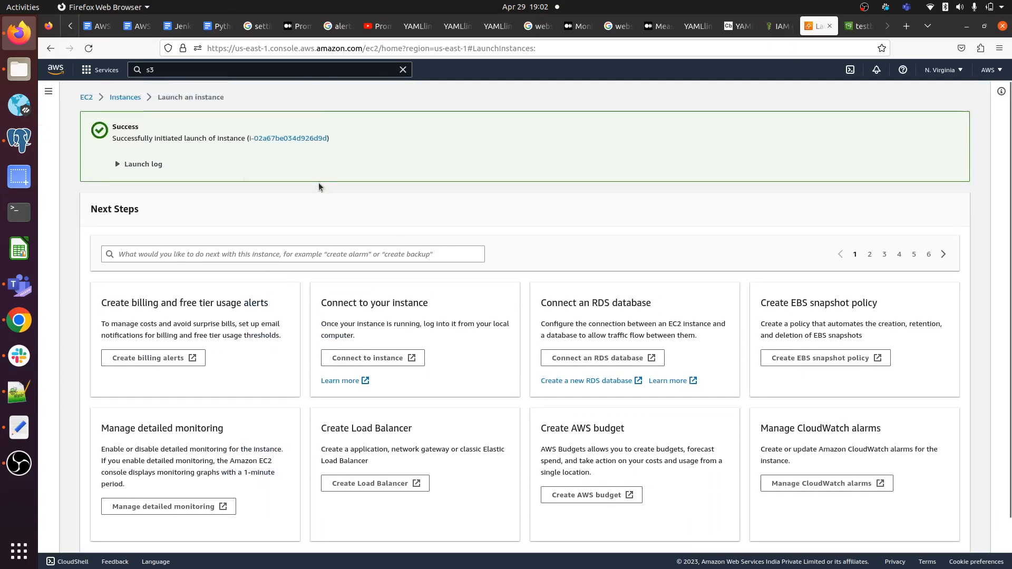
left_click(288, 139)
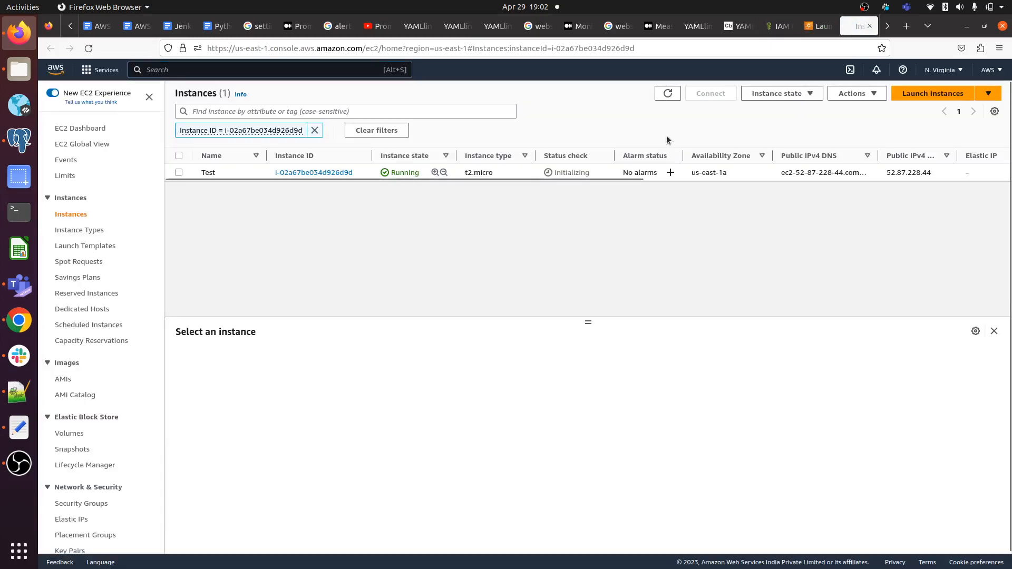
left_click(667, 94)
left_click(302, 176)
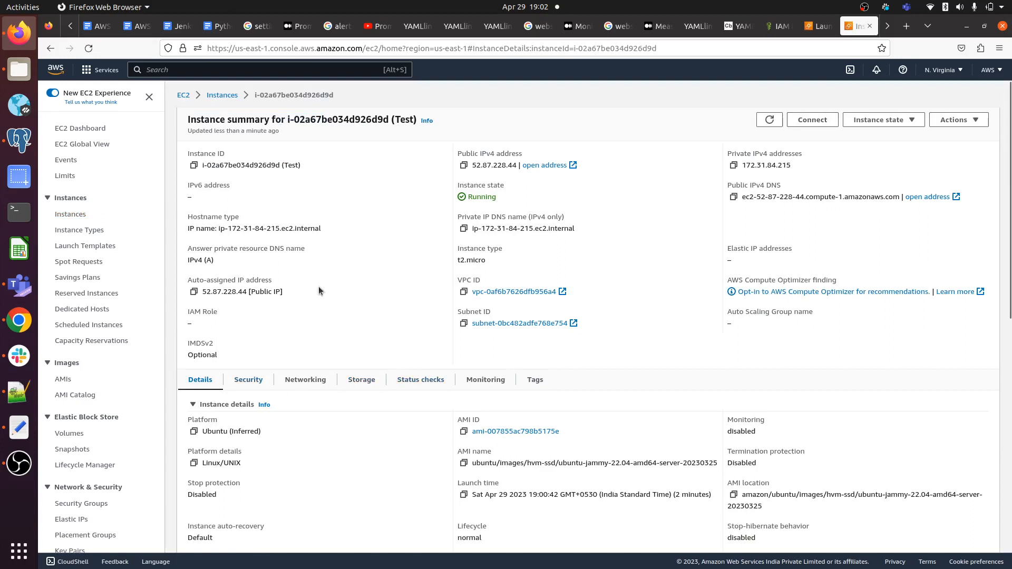
Step: Check the Test instance's security details for an attached IAM role
scroll(377, 287, "down", 4)
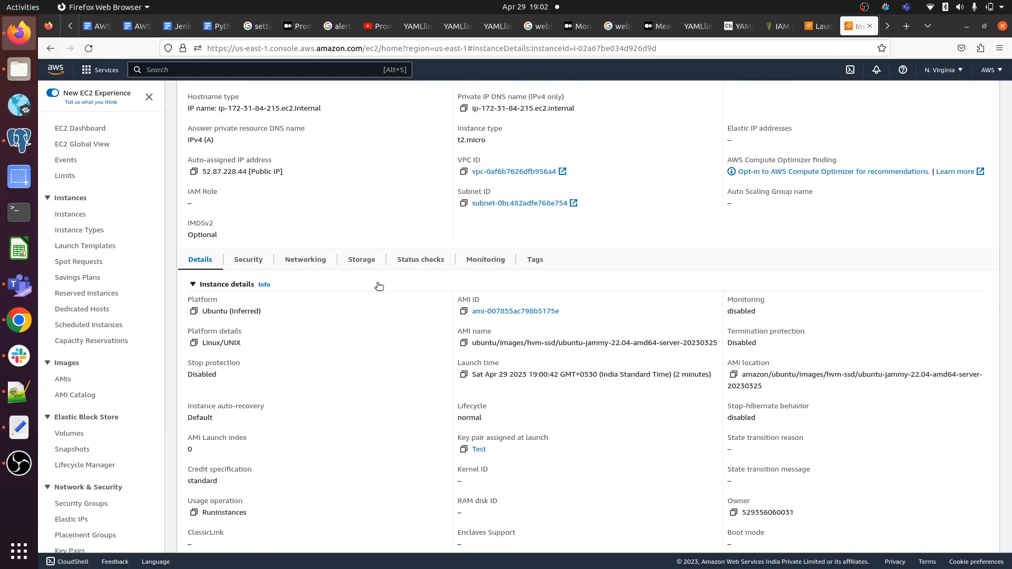
left_click(243, 262)
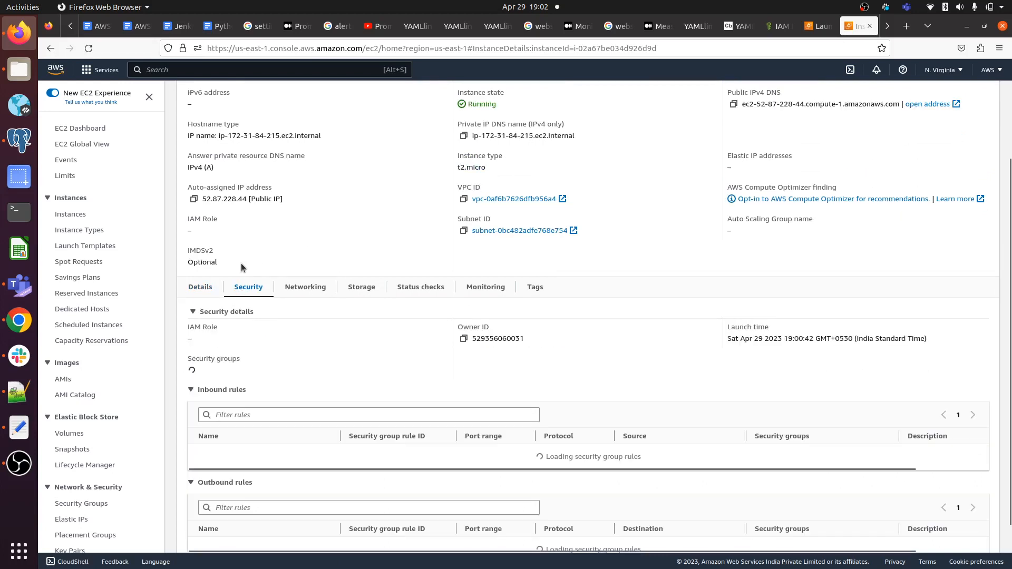
left_click_drag(200, 338, 175, 330)
left_click(208, 334)
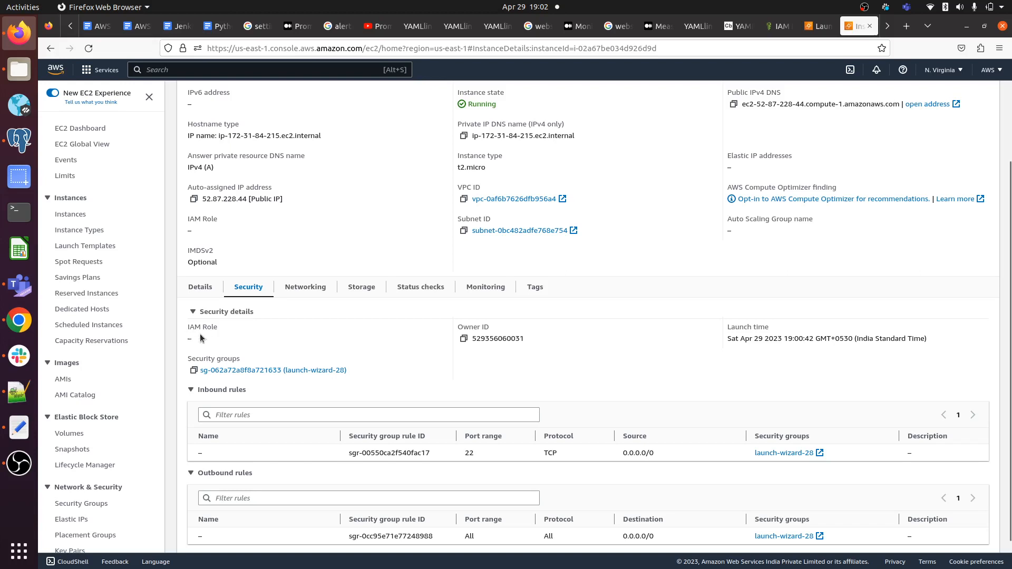
left_click_drag(204, 338, 182, 332)
left_click(203, 337)
Step: Connect to the Test instance through EC2 Instance Connect with the default user name ubuntu
scroll(820, 206, "up", 2)
left_click(797, 119)
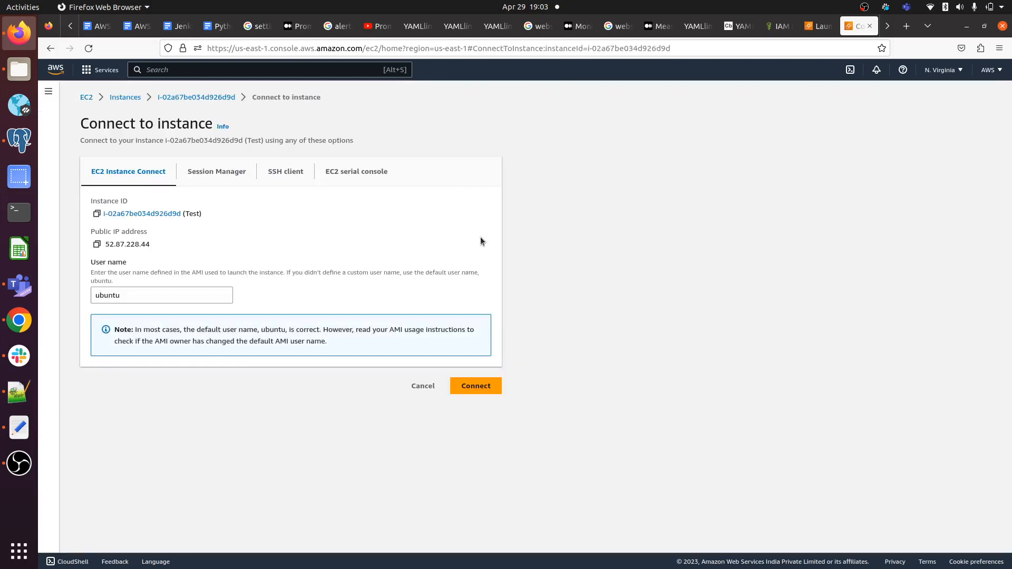
left_click(480, 386)
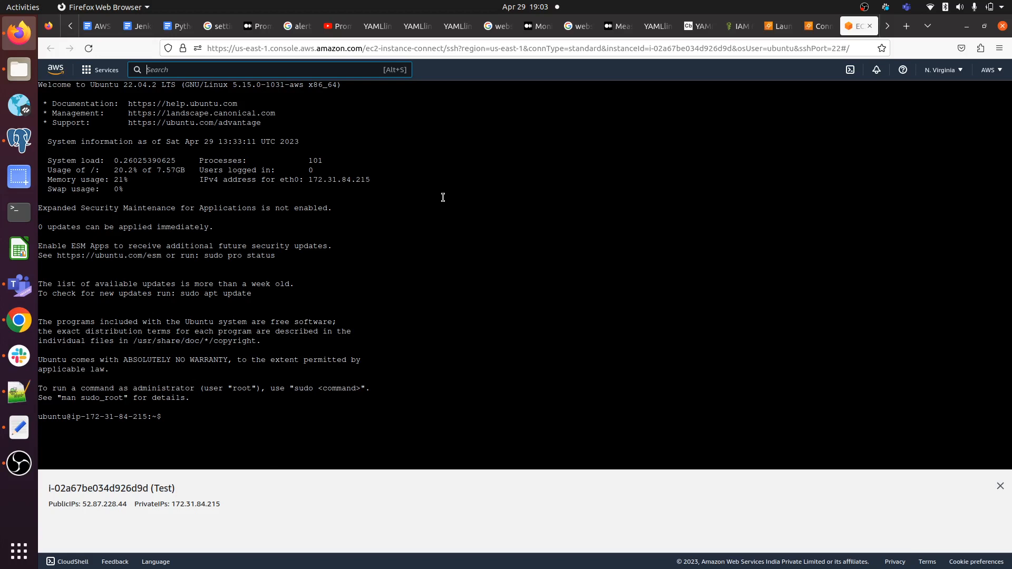
Step: Switch to the root user with sudo su and run aws to check for the AWS CLI
left_click(191, 414)
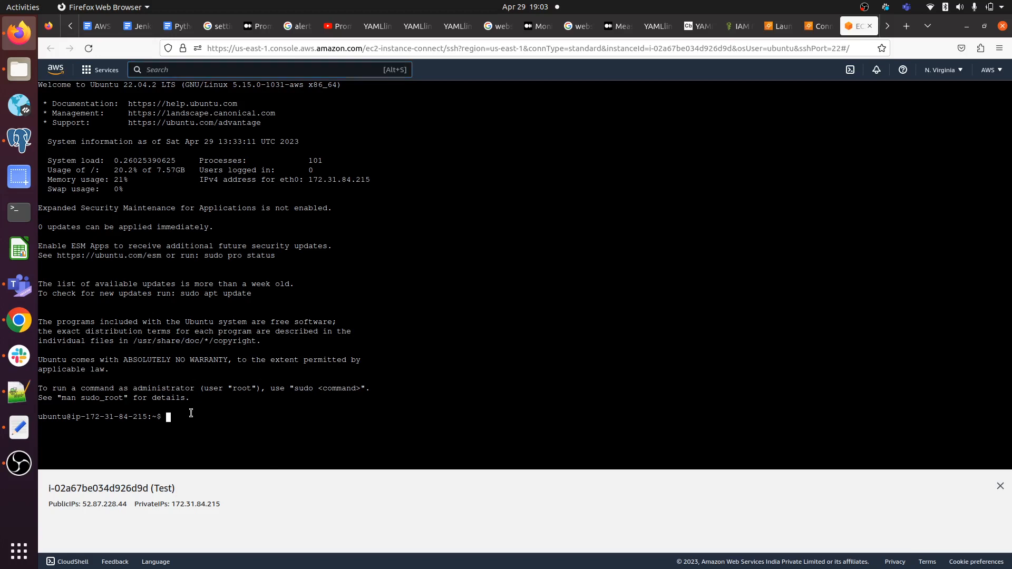
type("sudo su")
key("Return")
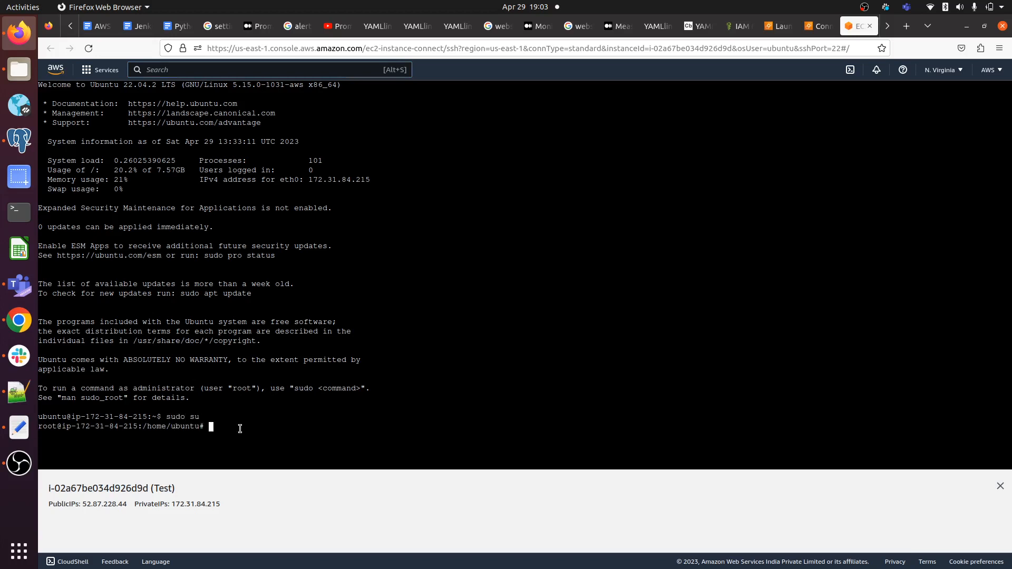
type("aws")
key("Return")
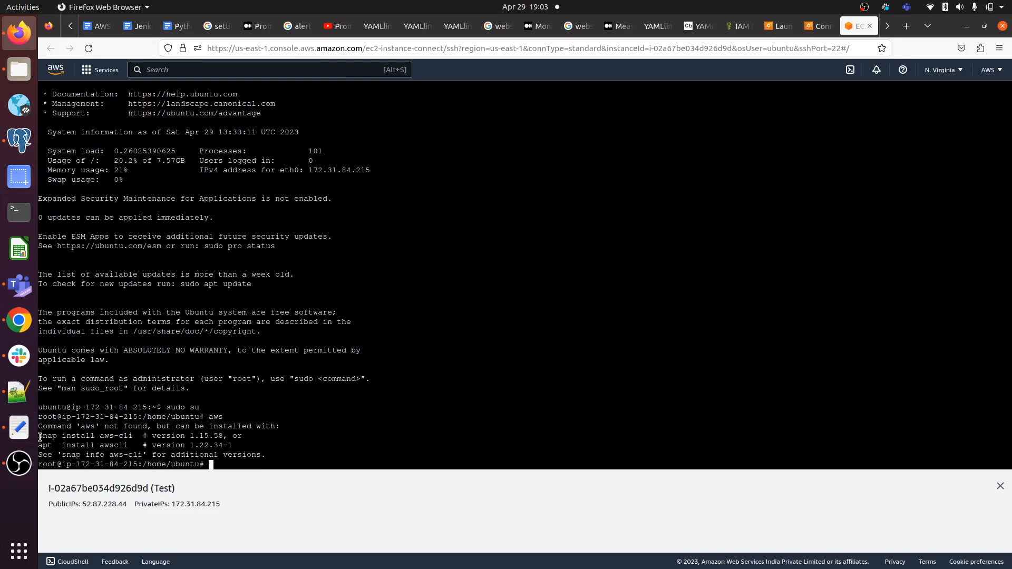
Step: Install the AWS CLI on the instance by running snap install aws-cli --classic, reusing the suggested snap command
left_click_drag(39, 436, 132, 436)
right_click(124, 435)
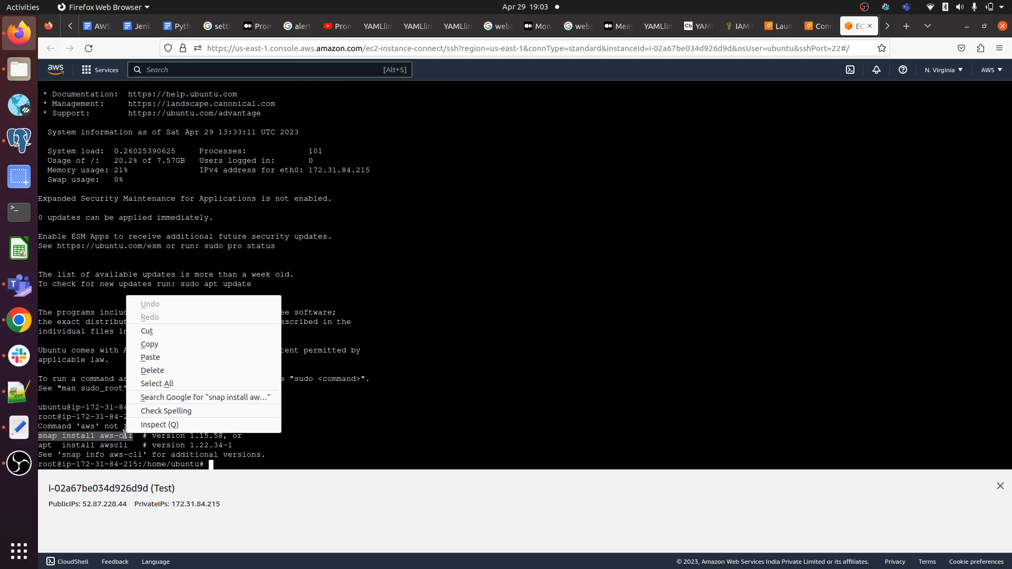
left_click(185, 345)
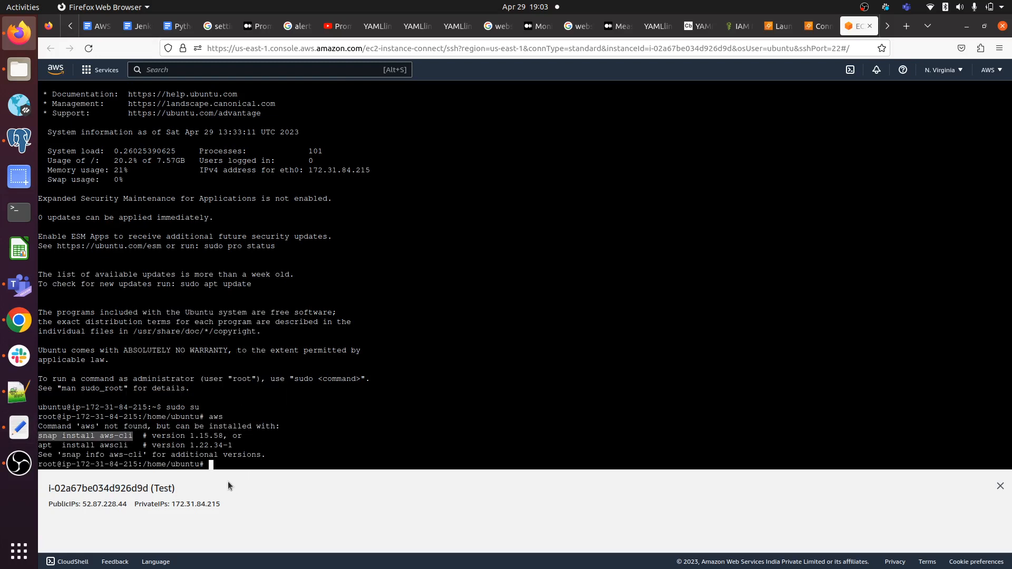
left_click(224, 464)
right_click(225, 464)
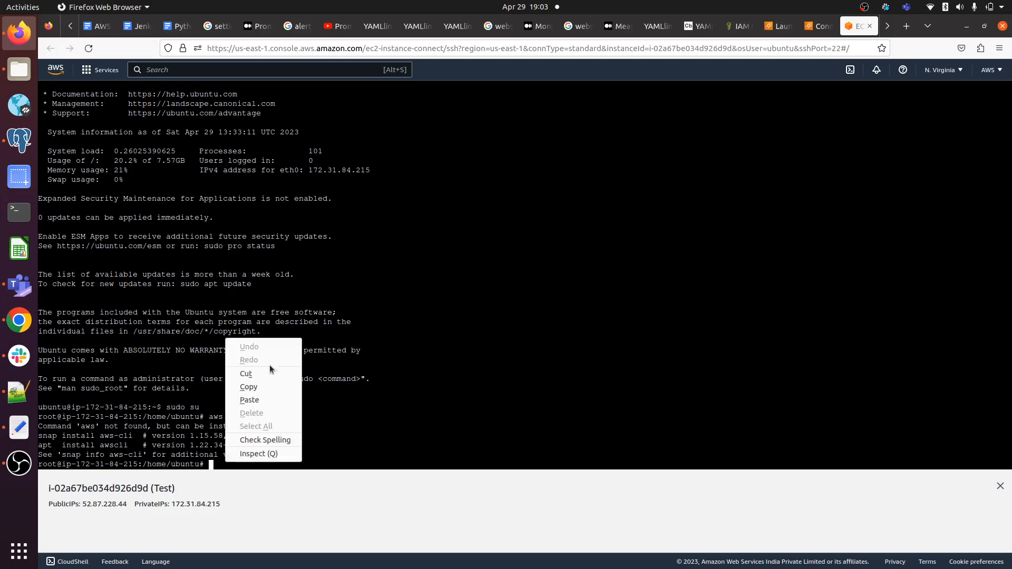
left_click(270, 400)
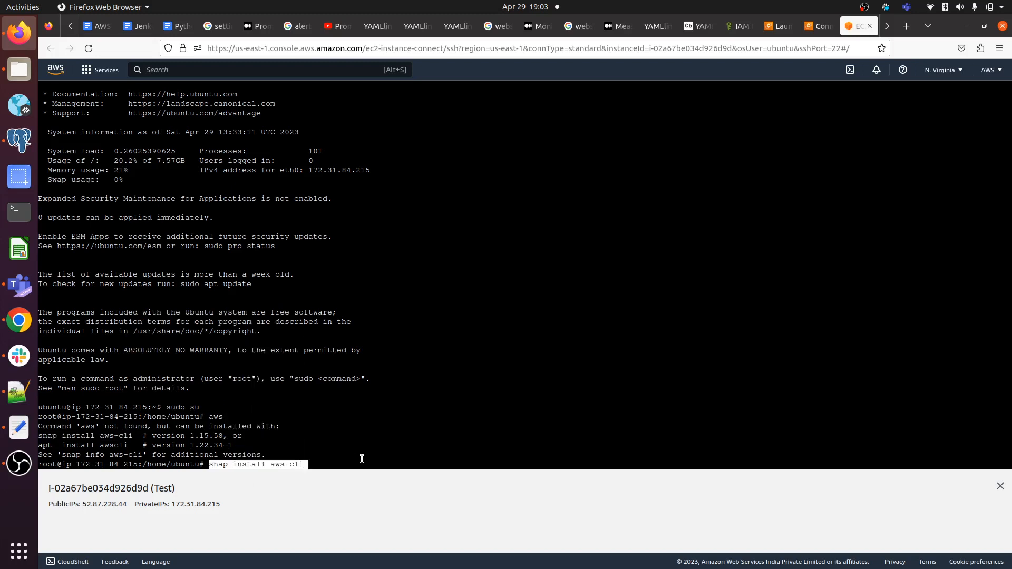
type("--")
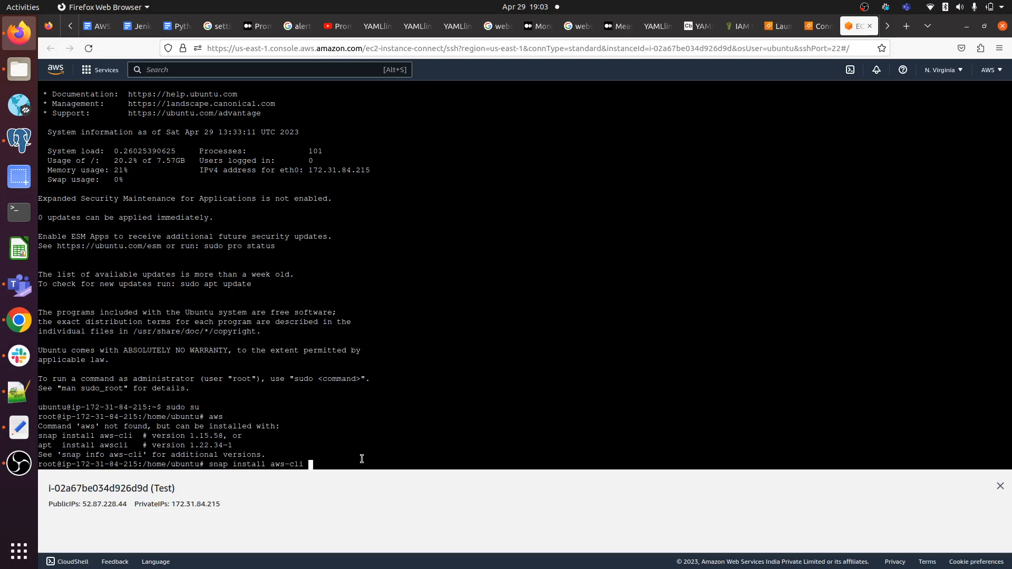
type("classic")
key("Return")
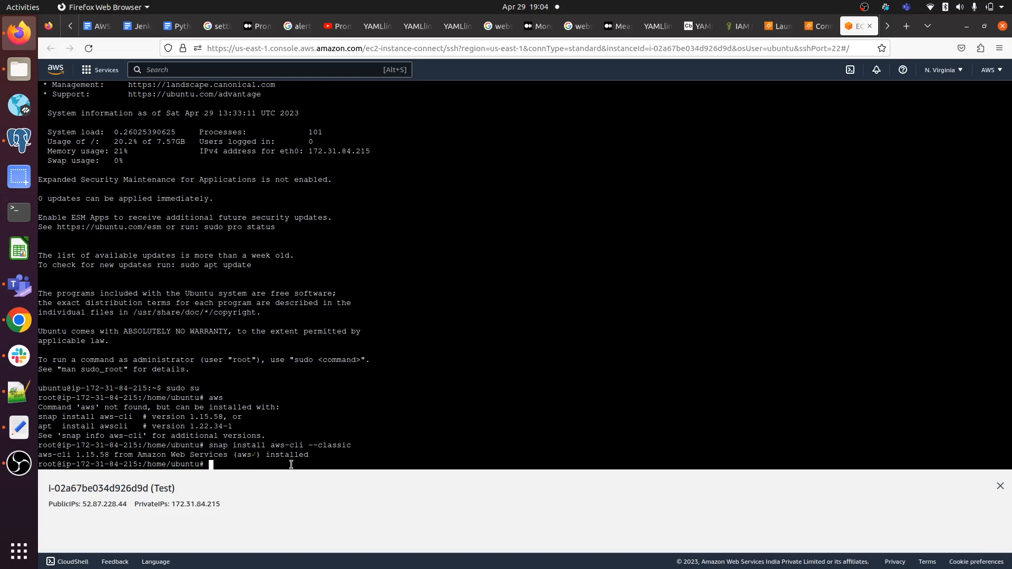
Step: Return to the Test instance's summary in the EC2 console and attach the IAM role DemoRoleForS3 to it
left_click(820, 26)
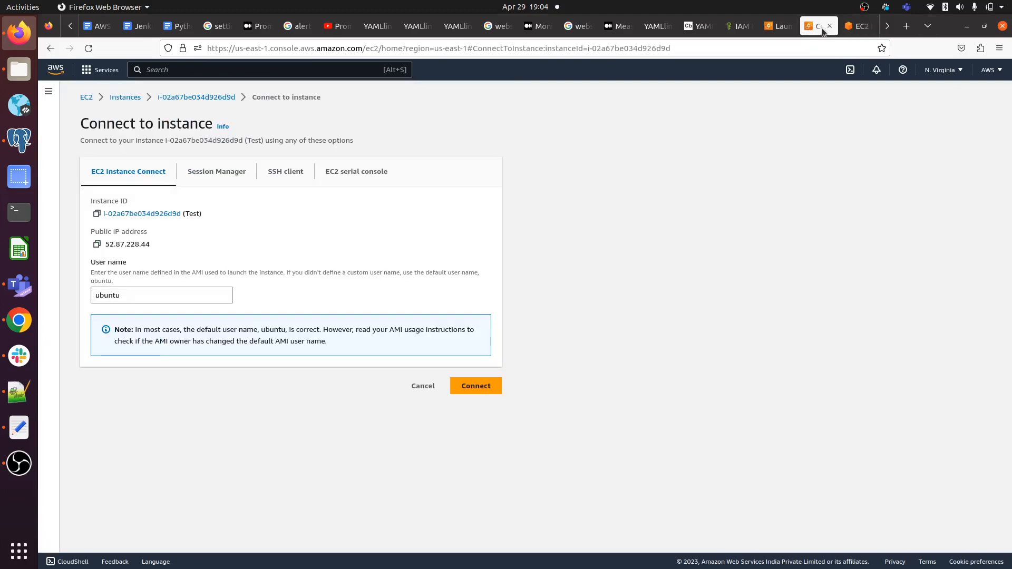
left_click(198, 98)
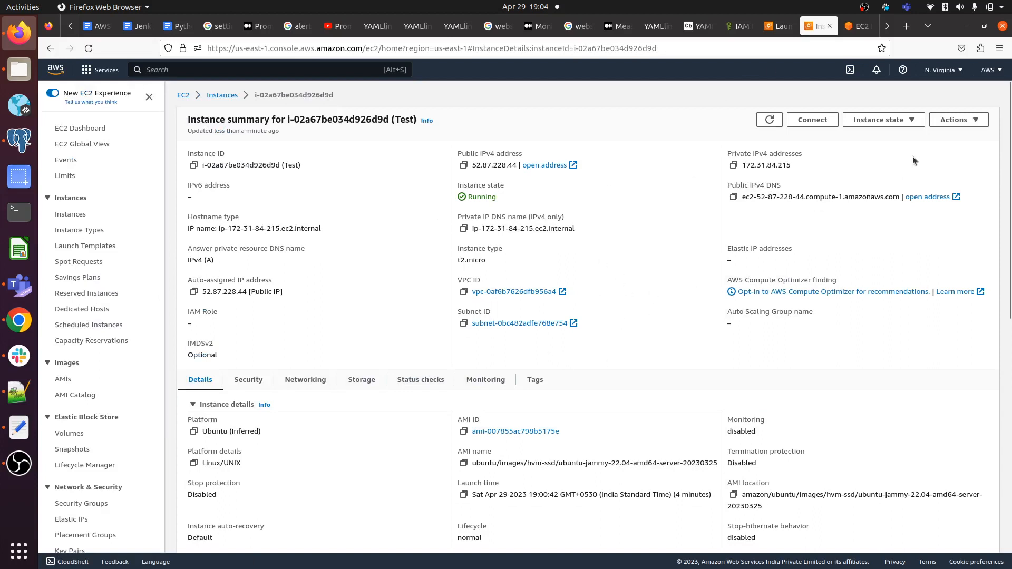
left_click(952, 120)
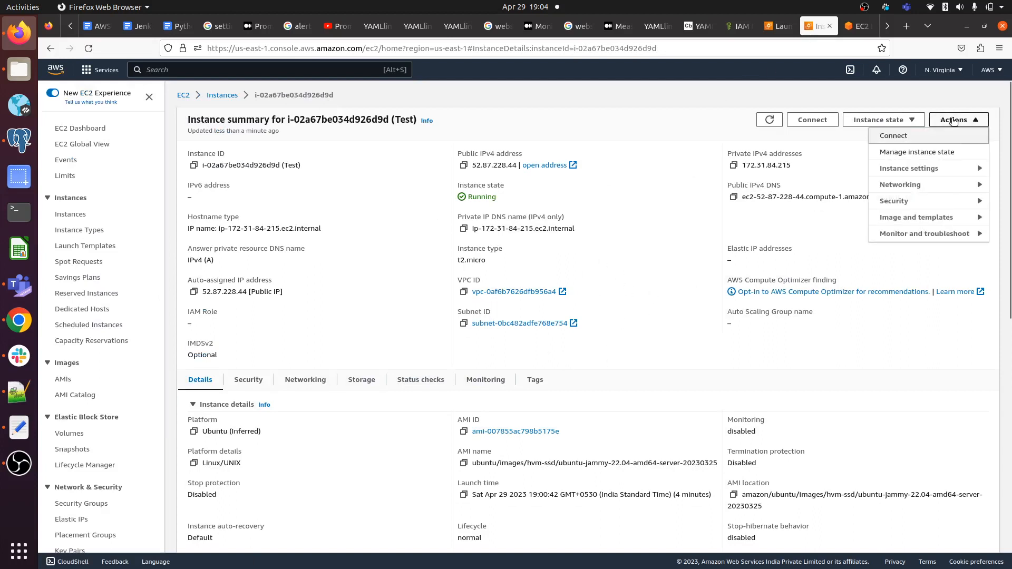
mouse_move(909, 204)
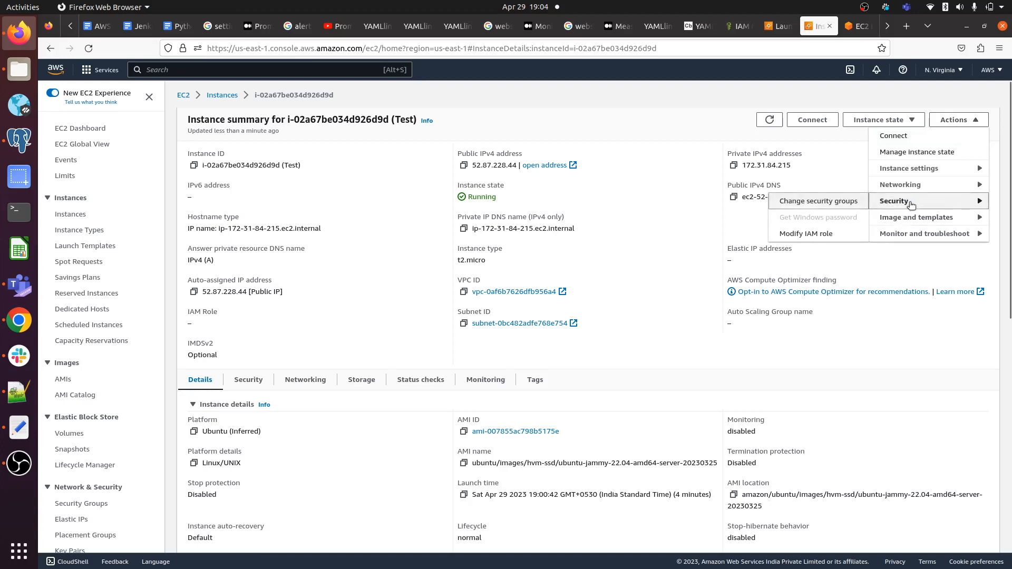
left_click(802, 236)
left_click(315, 236)
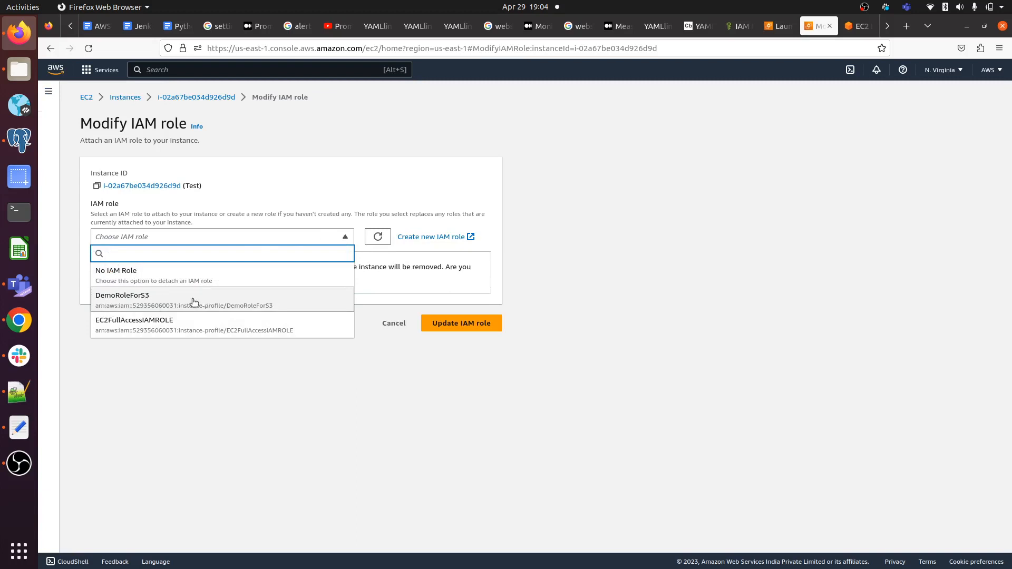
left_click(162, 300)
left_click(466, 278)
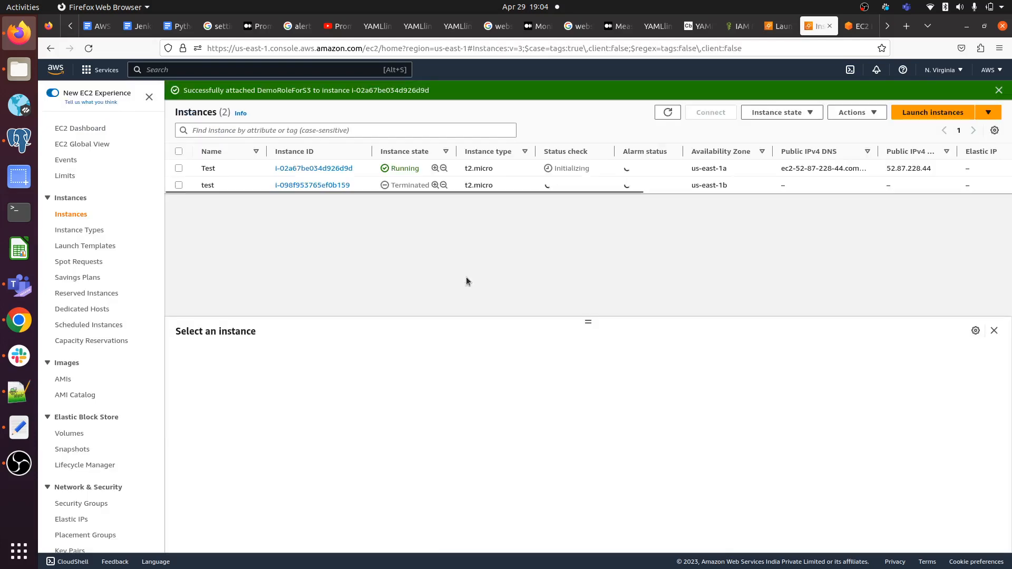
Step: Go back to the instance's terminal session, run aws s3 ls and examine the bucket names it returns
left_click(858, 28)
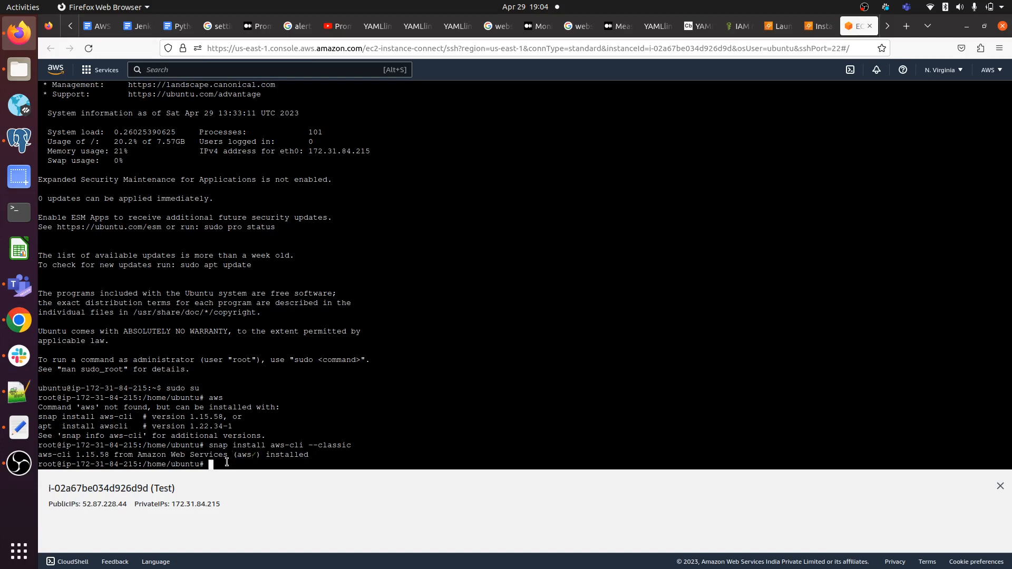
type("aws s3 ls")
key("Return")
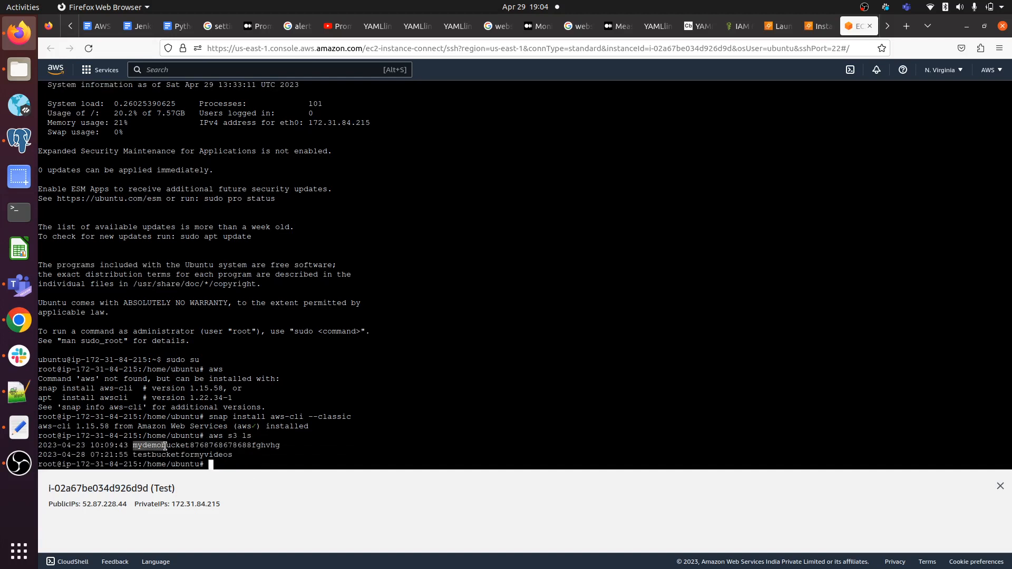
left_click_drag(134, 445, 286, 442)
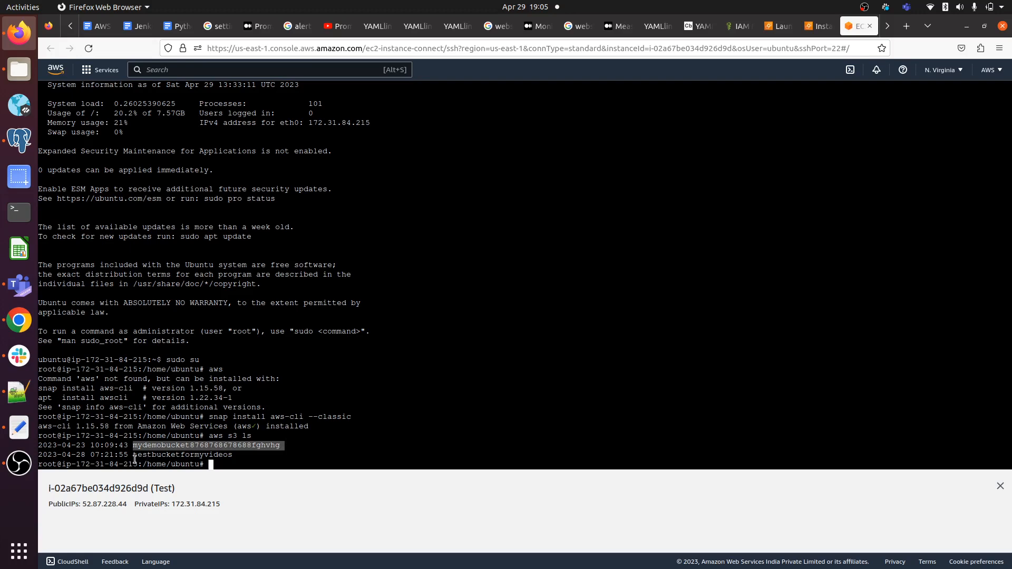
left_click_drag(134, 454, 251, 454)
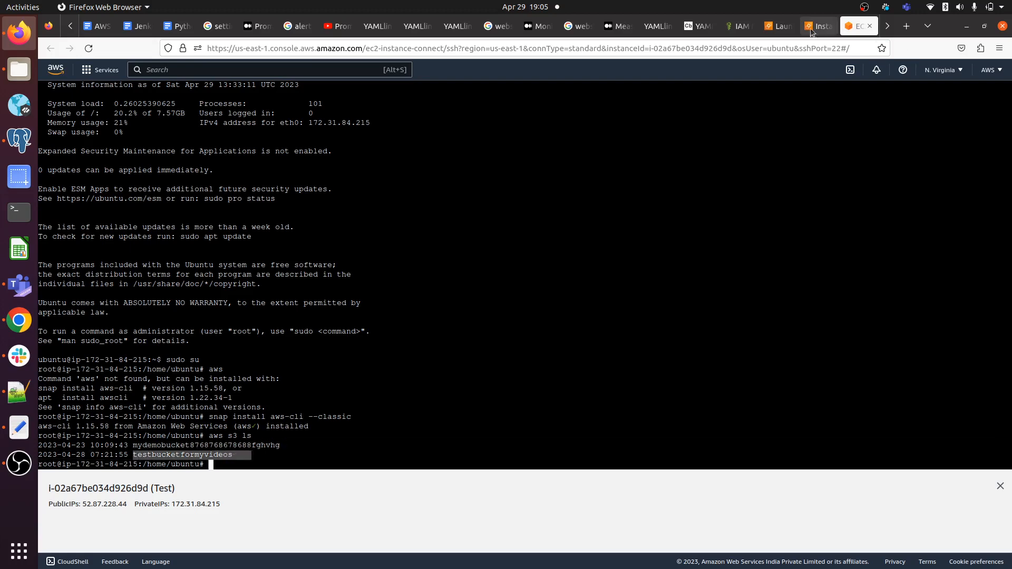
Step: Open the S3 console in a separate browser tab and compare its bucket list with the command output
left_click(770, 27)
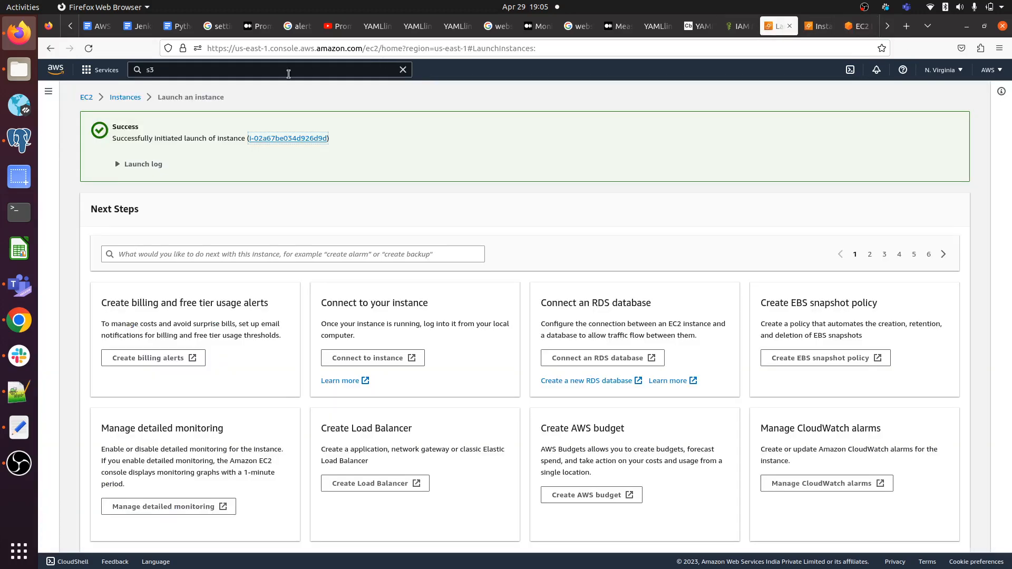
left_click(257, 72)
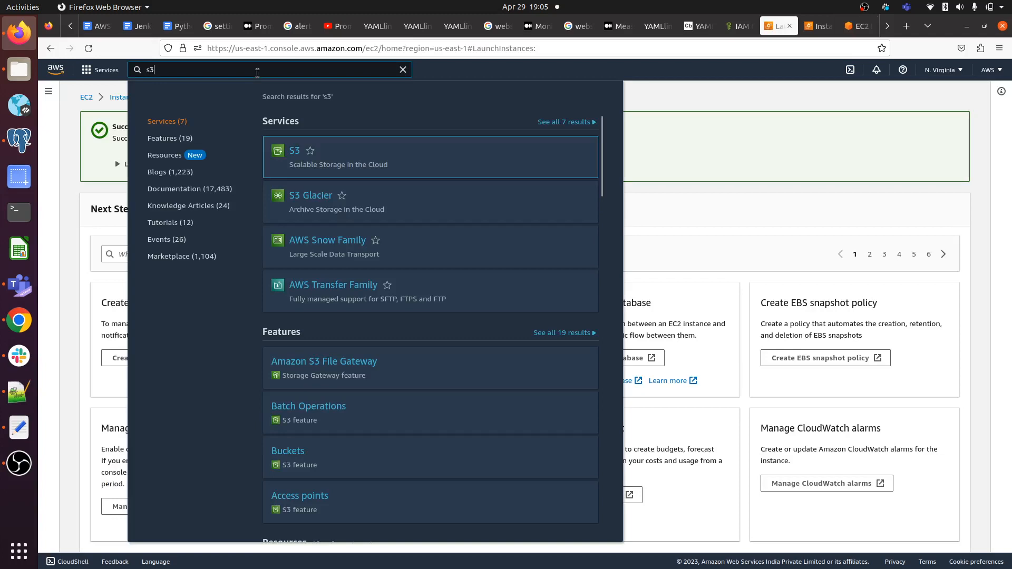
right_click(293, 152)
left_click(345, 160)
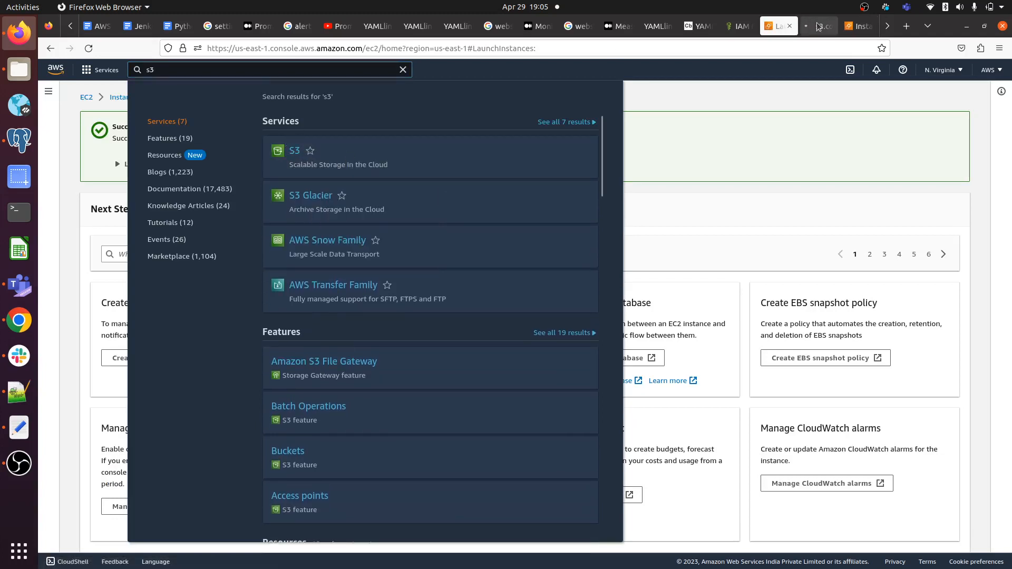
key("ctrl+Tab")
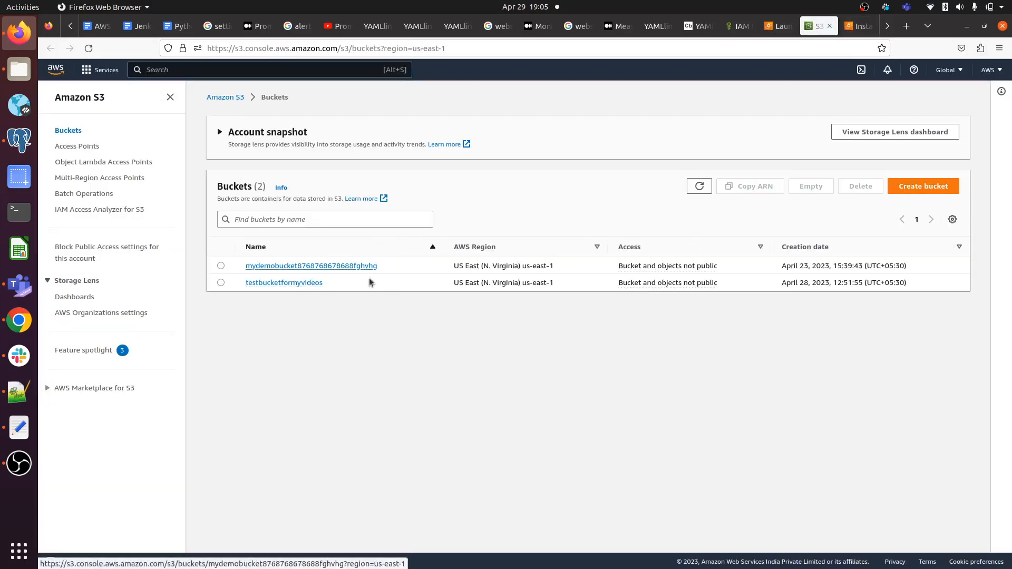
left_click(859, 26)
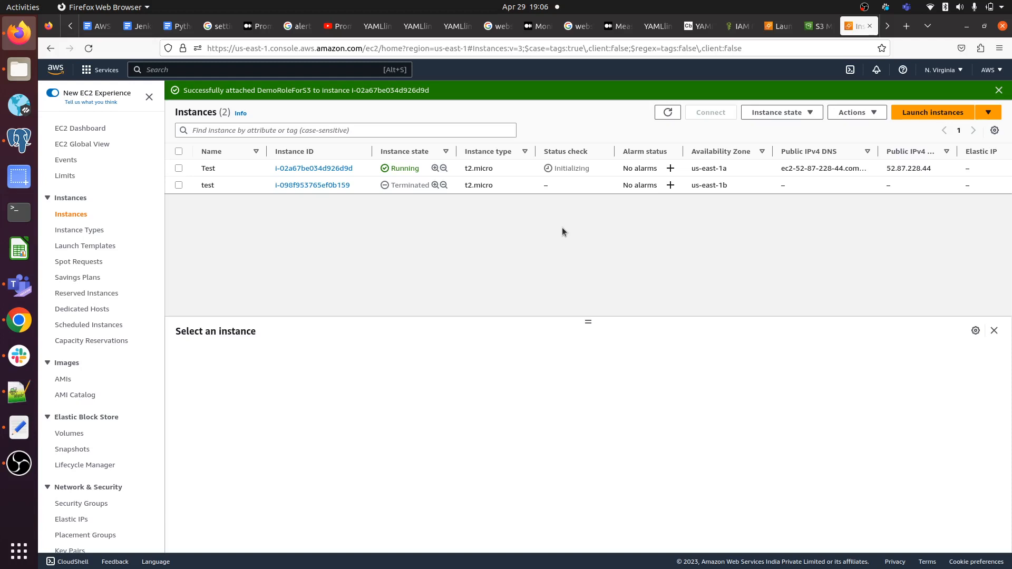
left_click(864, 7)
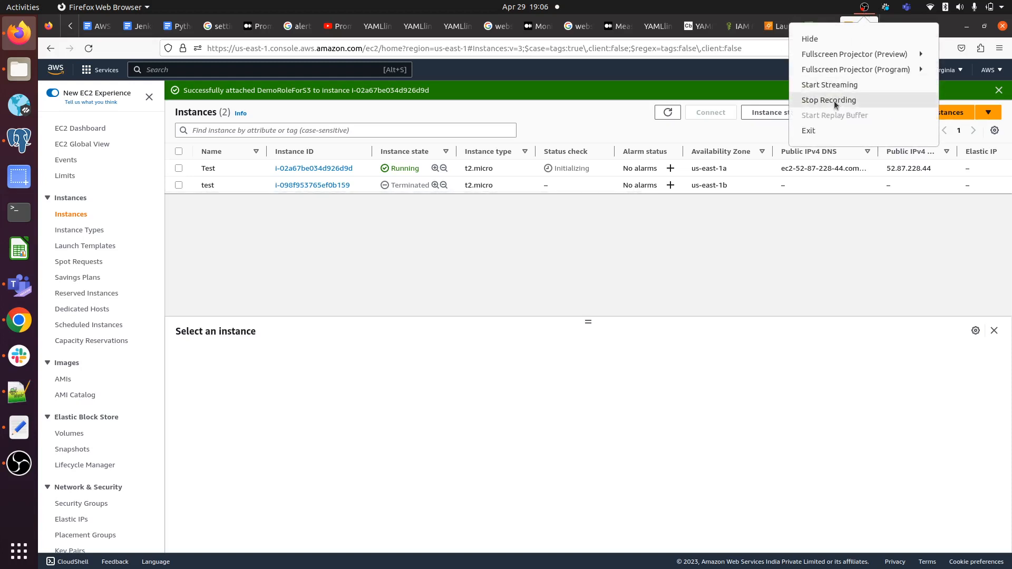